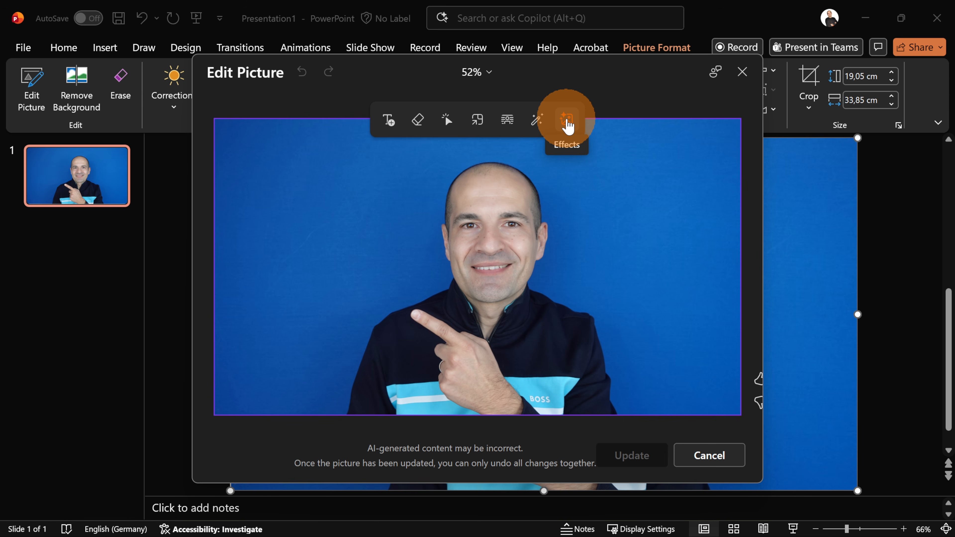
Step: Add the glass-style "Chill" text preset to the picture and move it just above the tip of the pointing finger
left_click(394, 128)
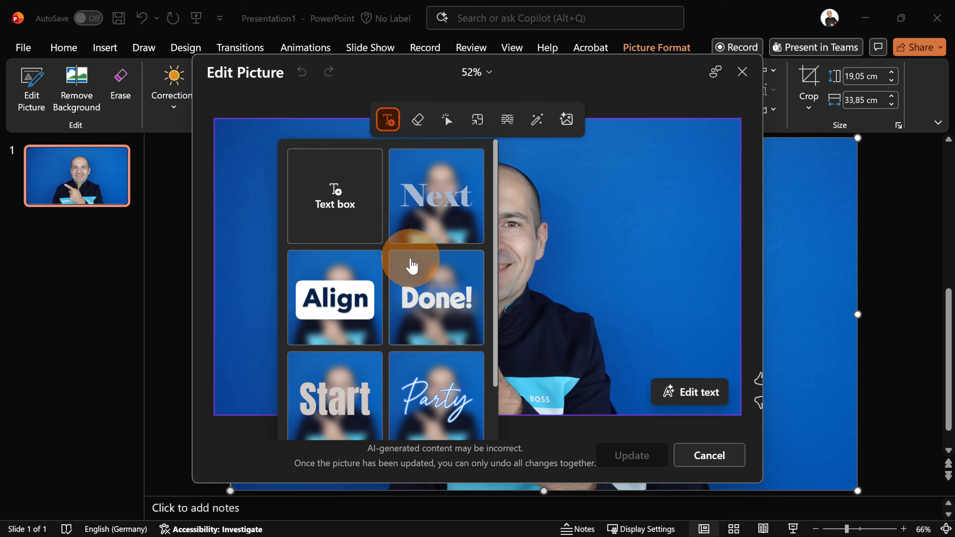
scroll(412, 268, "down", 8)
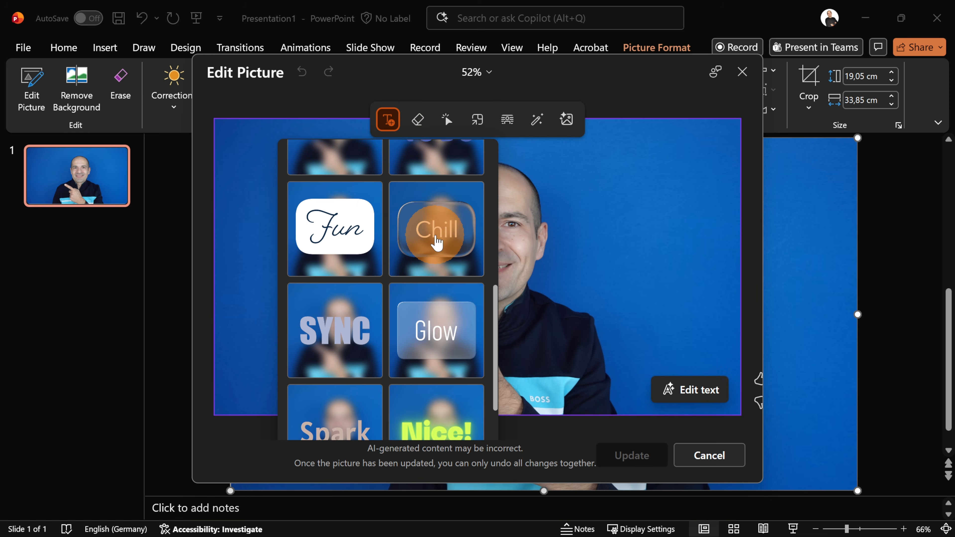
left_click(436, 239)
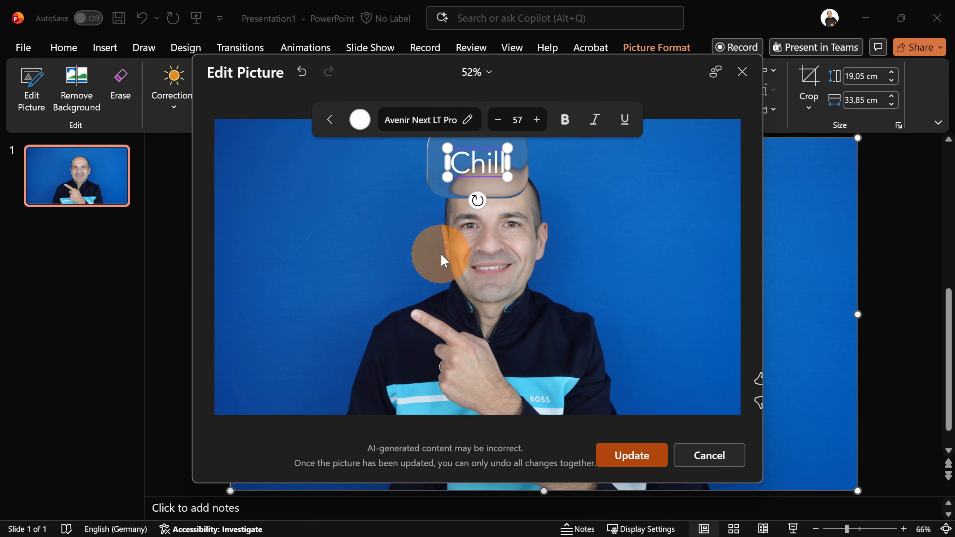
left_click_drag(485, 168, 390, 294)
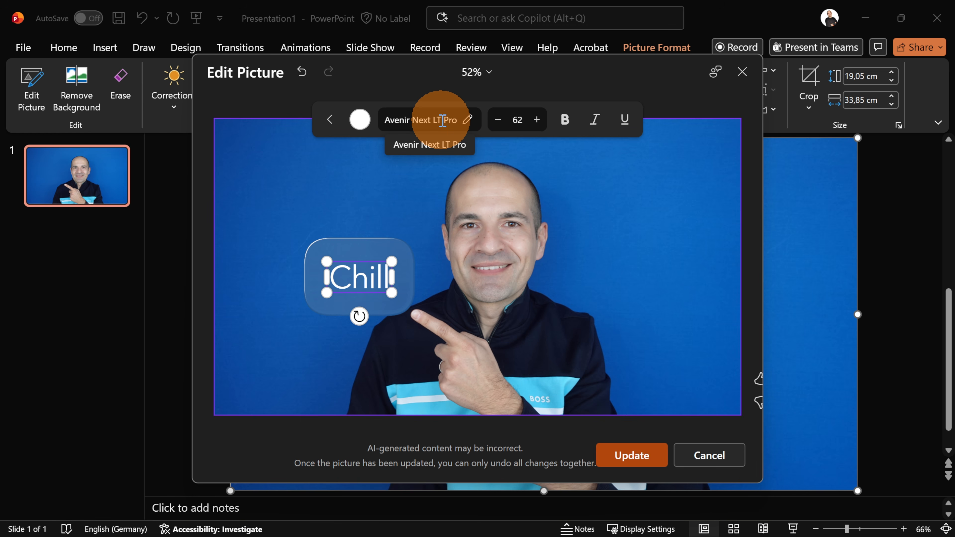
Step: Set the "Chill" text colour to orange, #eb7601
left_click(361, 121)
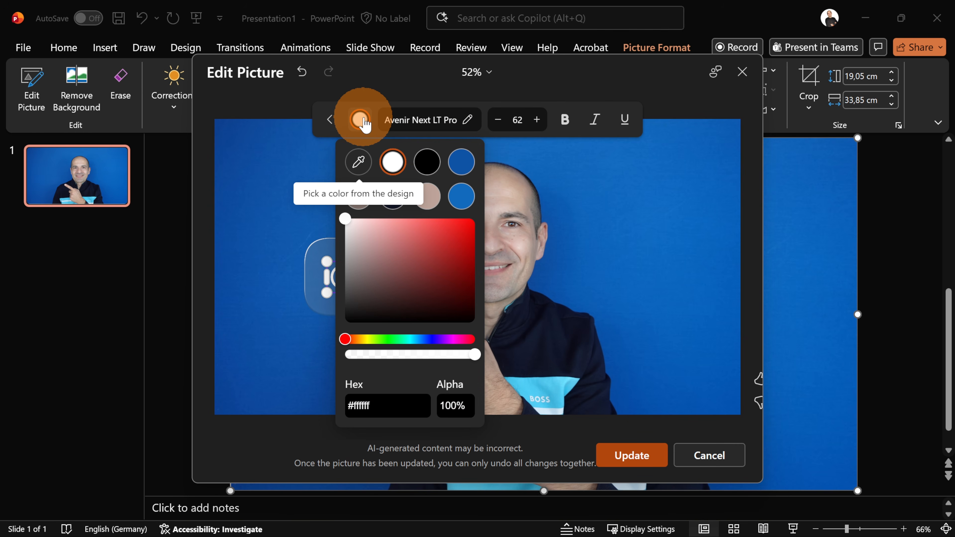
left_click_drag(346, 340, 358, 340)
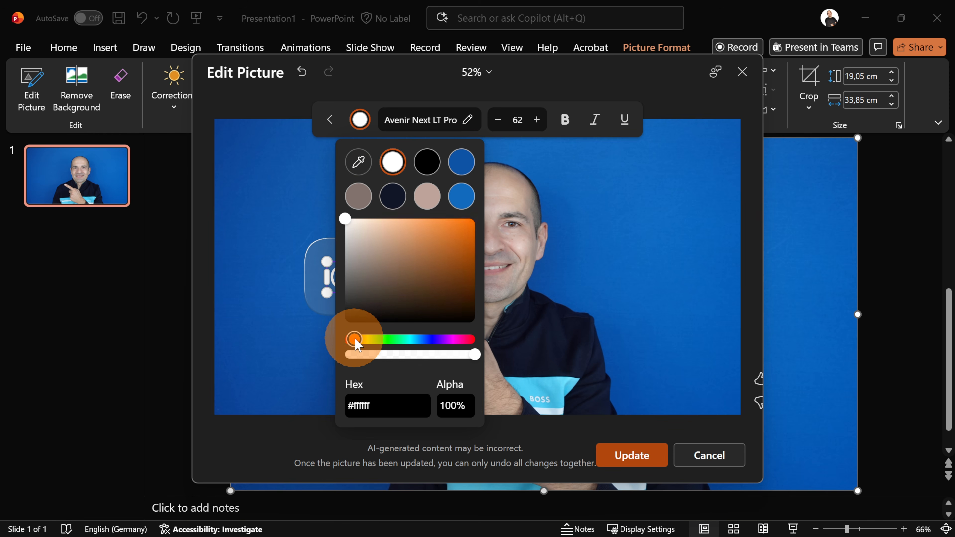
left_click_drag(442, 264, 476, 235)
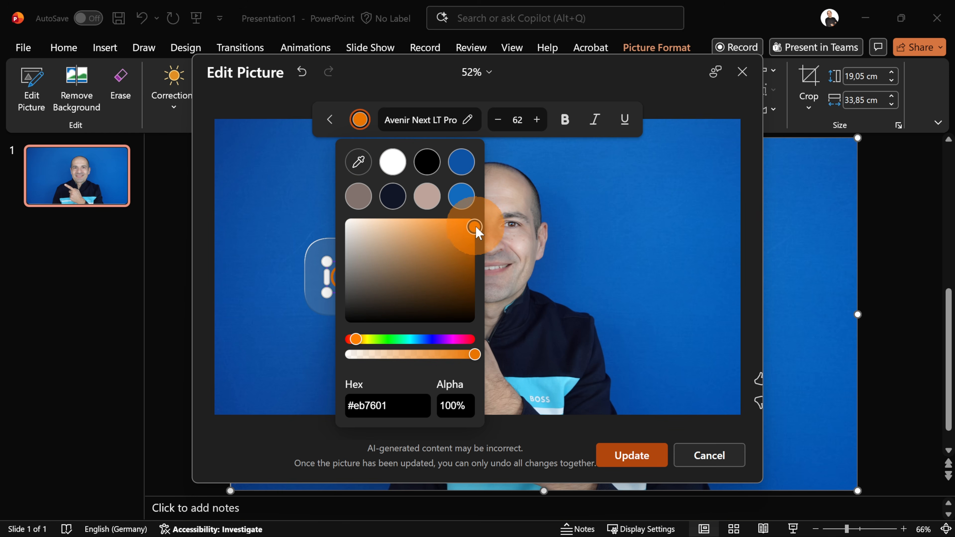
left_click(417, 121)
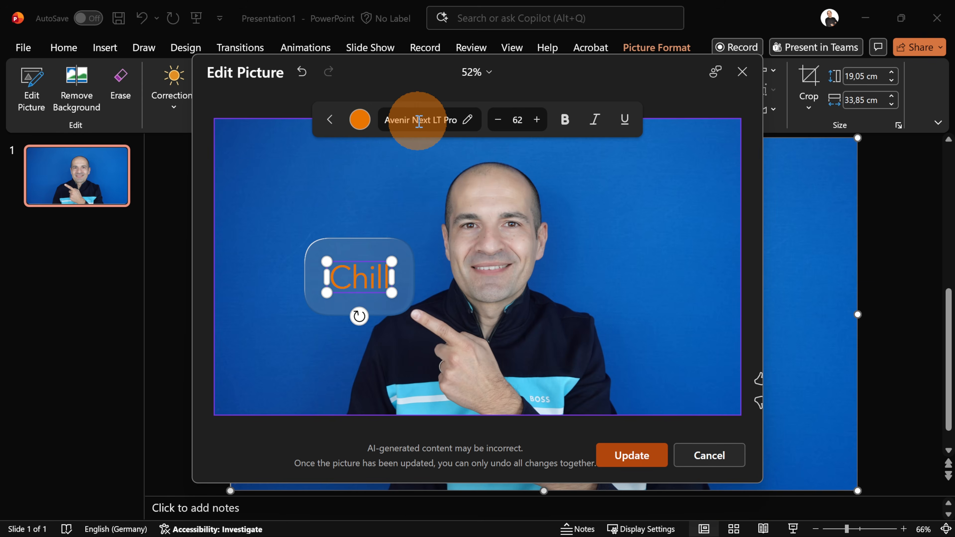
Step: Search the fonts for segoe and apply Segoe UI Black to the "Chill" text
left_click(420, 121)
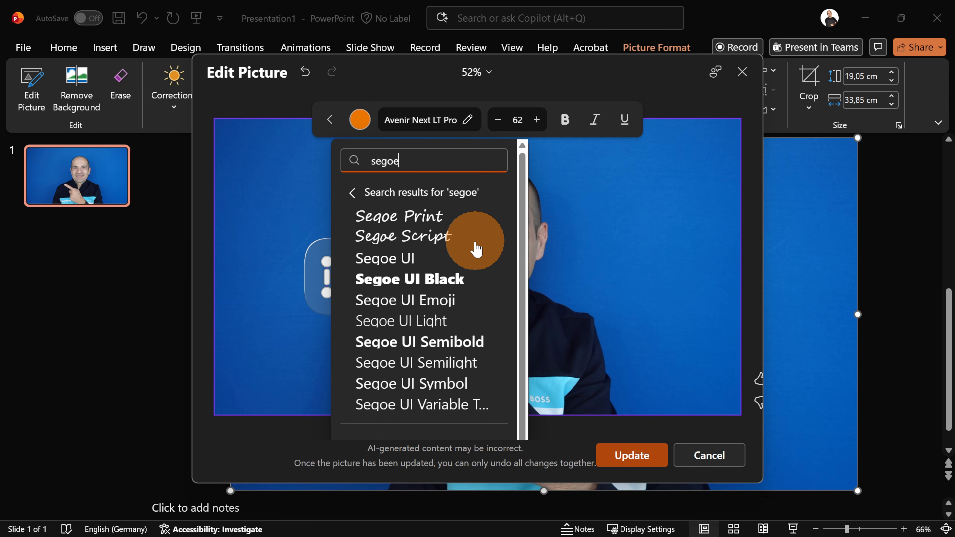
left_click(424, 288)
left_click(461, 120)
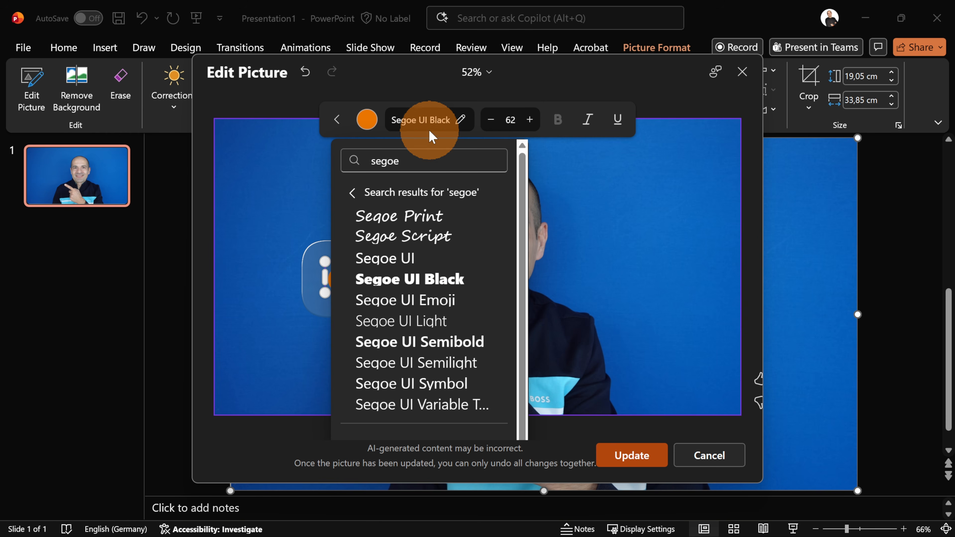
Step: Increase the font size of the "Chill" text to 71
left_click(531, 120)
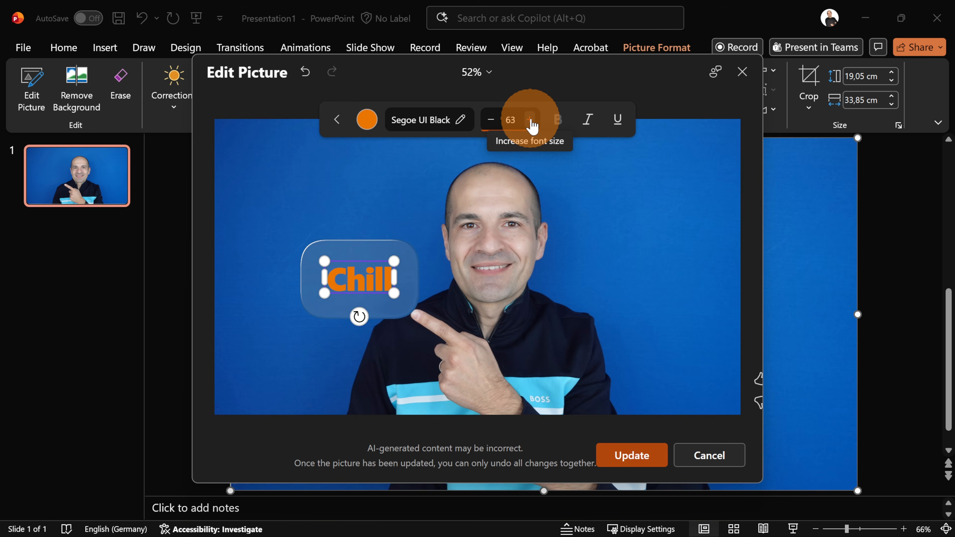
left_click(531, 120)
left_click(530, 120)
left_click(530, 120)
left_click(530, 120)
left_click(530, 120)
left_click(531, 120)
left_click(531, 120)
left_click(530, 121)
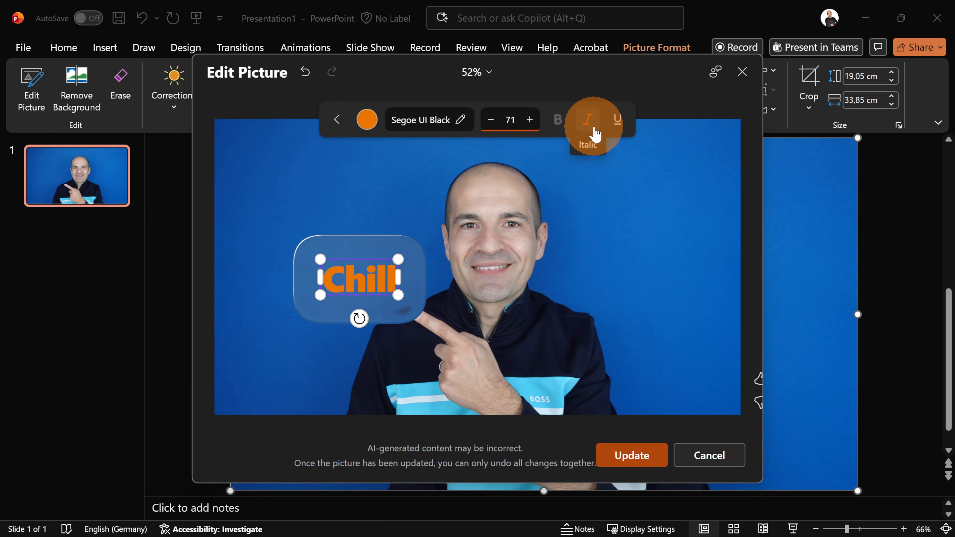
Step: Underline the "Chill" text, nudge it slightly up and away from the finger, and finish editing the text
left_click(618, 122)
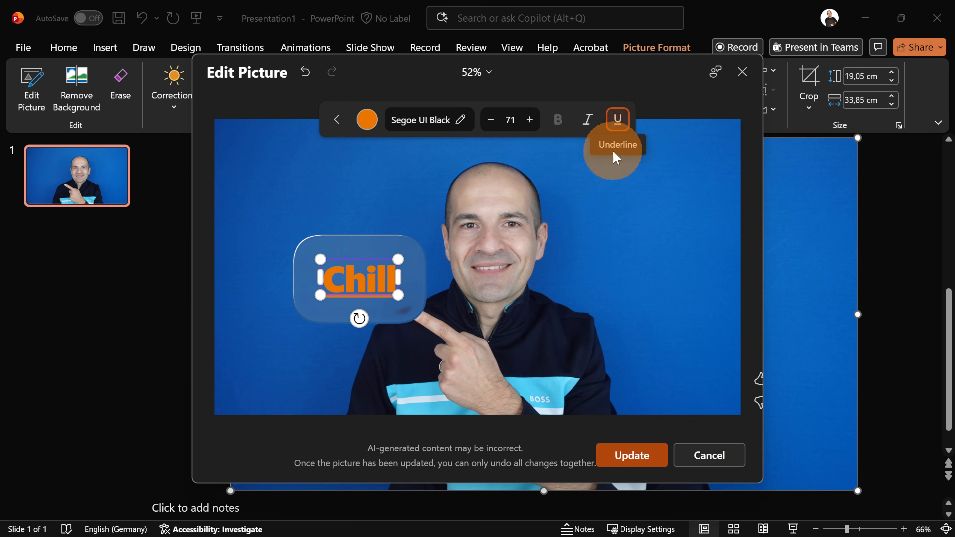
mouse_move(347, 256)
left_mouse_down()
mouse_move(345, 241)
mouse_move(344, 250)
left_mouse_up()
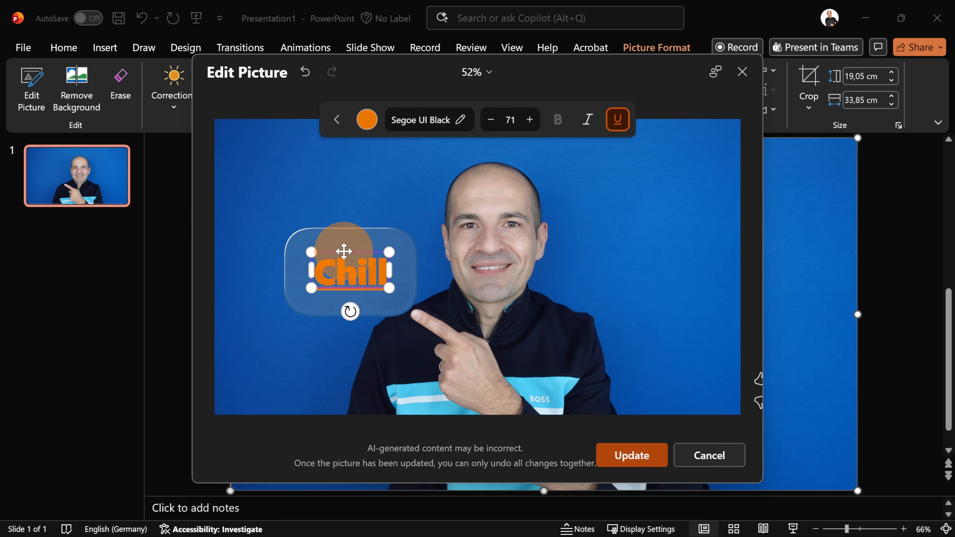
left_click(642, 455)
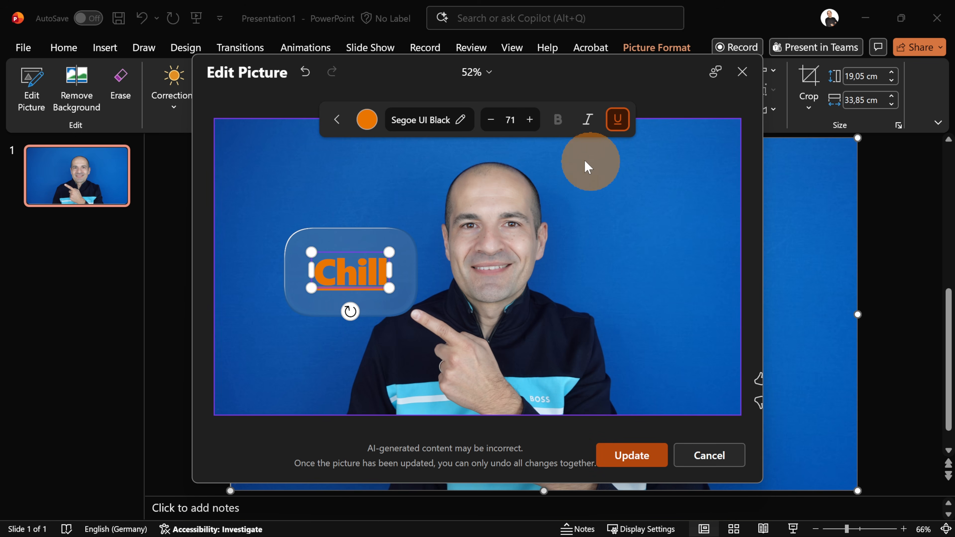
left_click(331, 131)
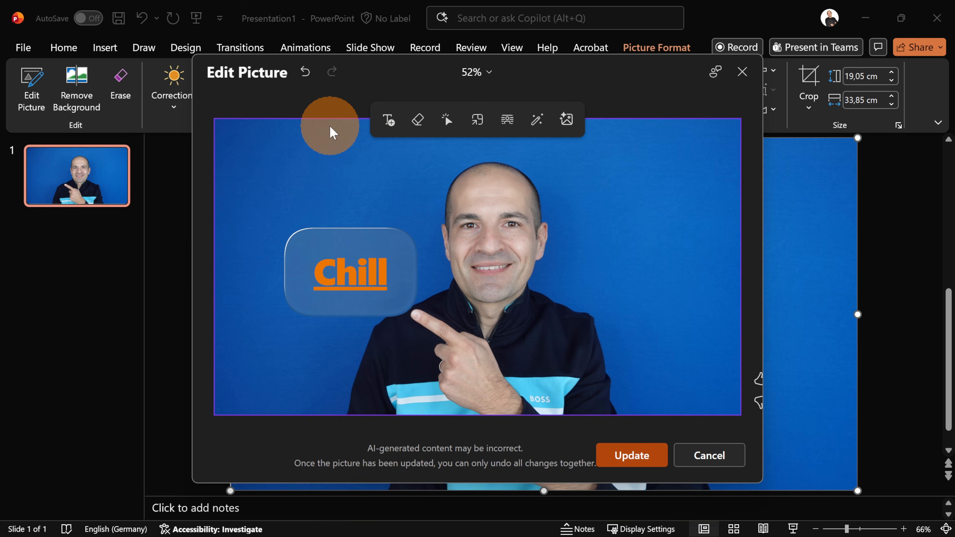
Step: Erase the BOSS logo from the man's jacket using object selection, and leave the Erase tool
left_click(422, 129)
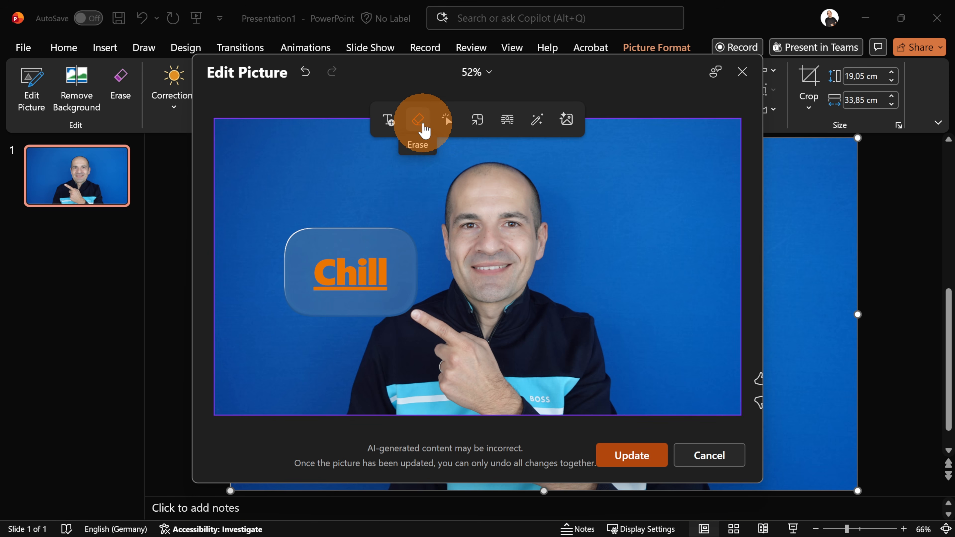
left_click(423, 126)
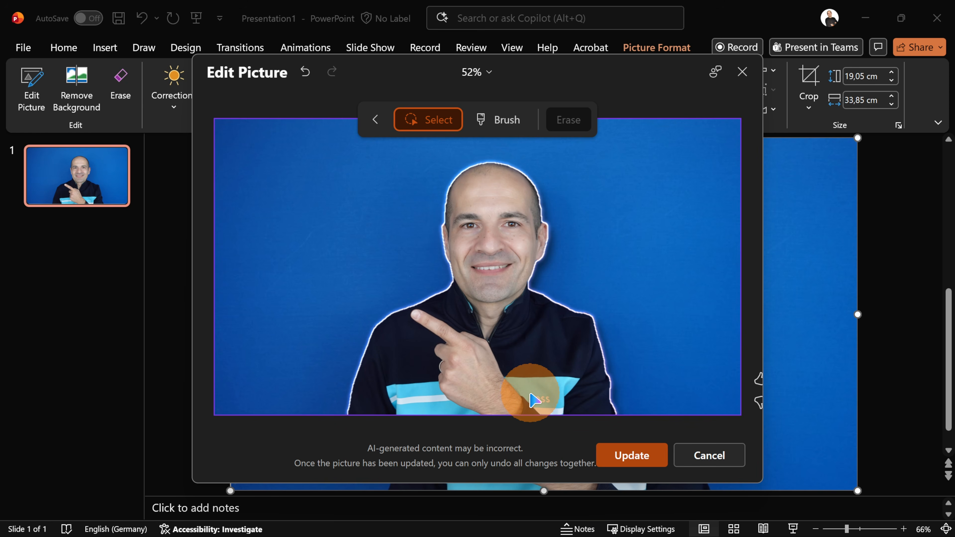
left_click(555, 411)
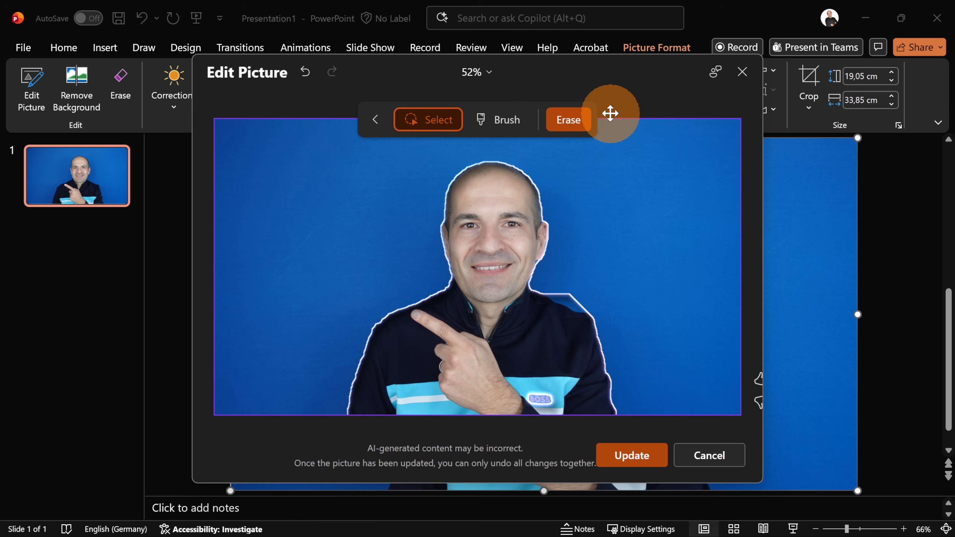
left_click(574, 128)
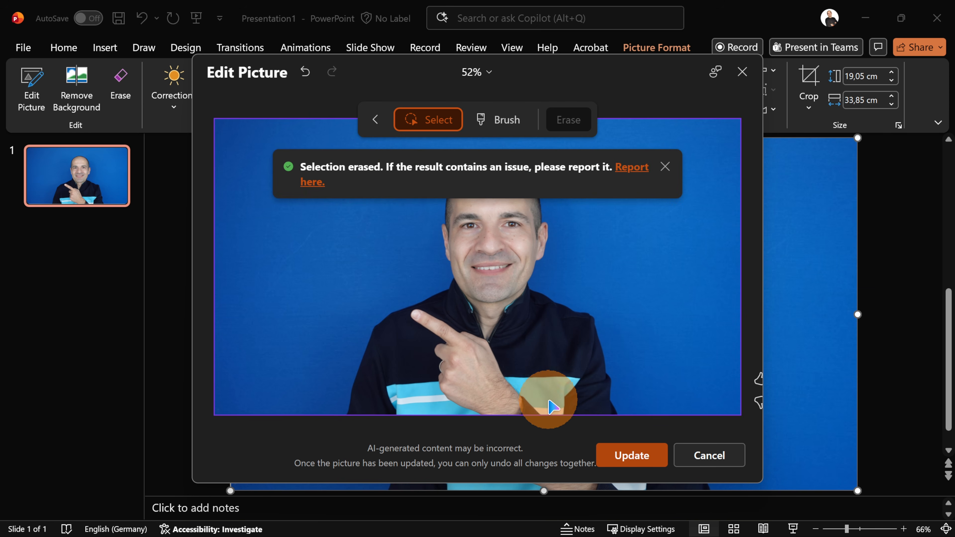
left_click(594, 404)
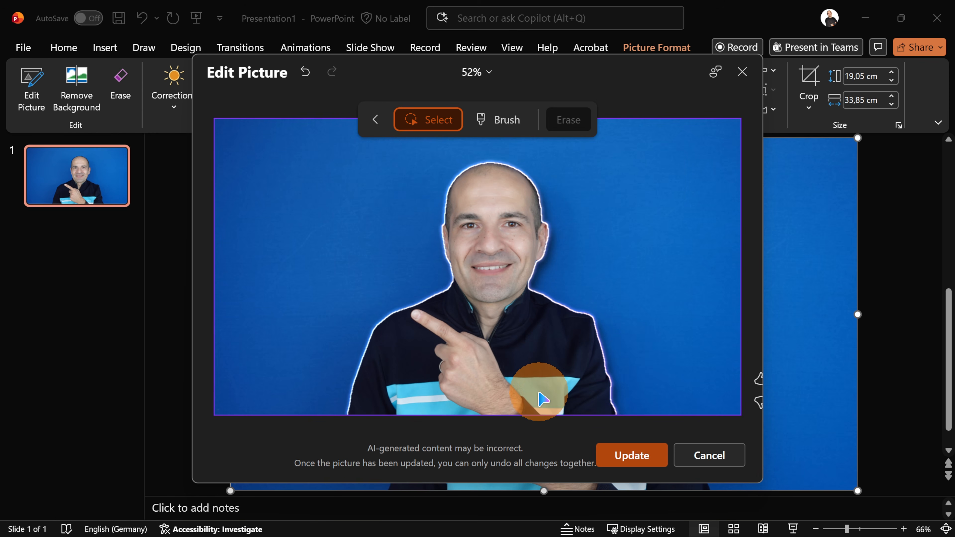
left_click(372, 125)
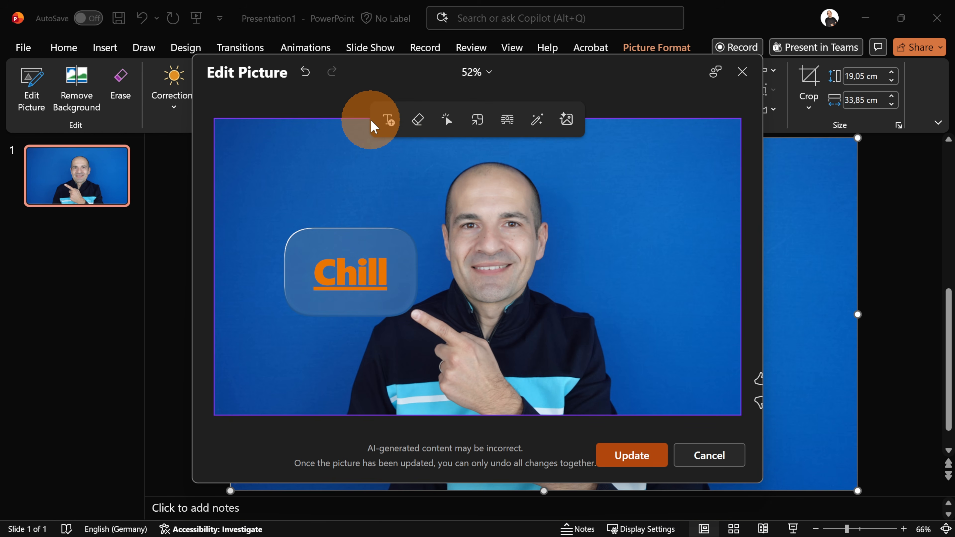
Step: Try to detach the pointing finger as a movable object and place it on the empty blue background beyond the opposite shoulder
left_click(448, 120)
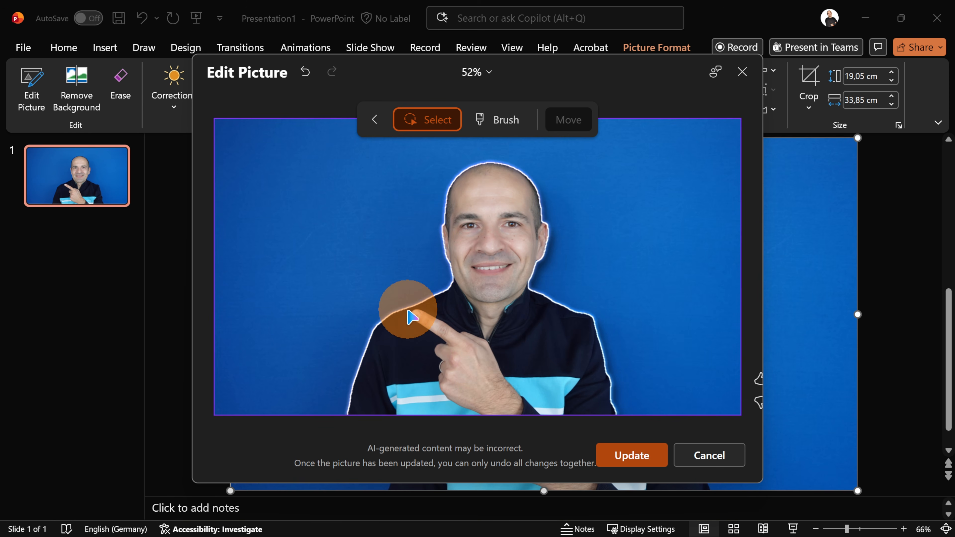
left_click_drag(404, 309, 484, 356)
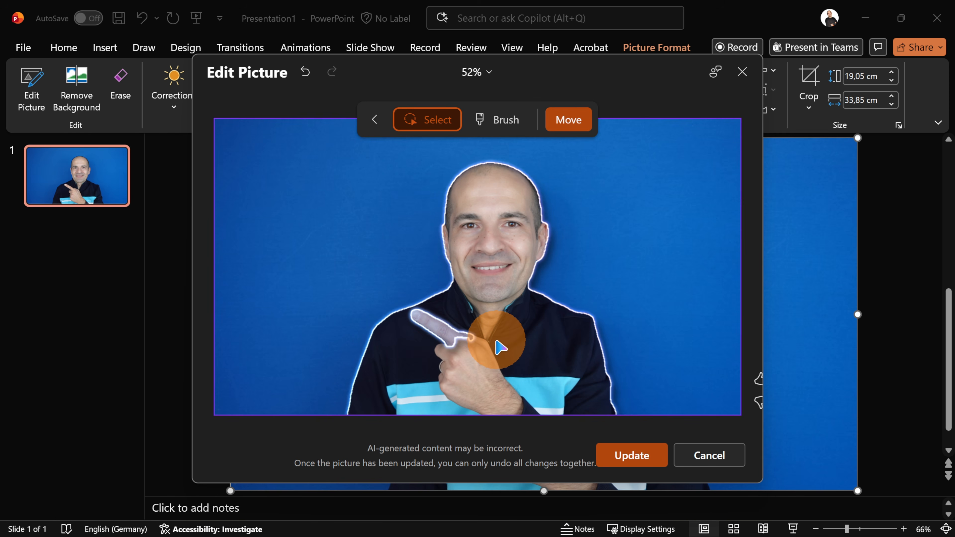
left_click(573, 119)
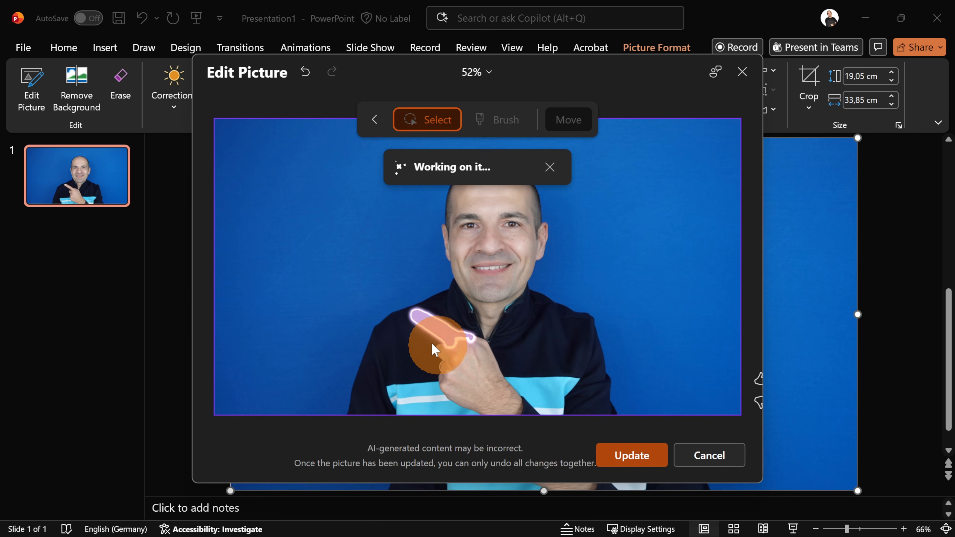
mouse_move(441, 340)
left_mouse_down()
mouse_move(482, 337)
mouse_move(429, 328)
mouse_move(452, 351)
left_mouse_up()
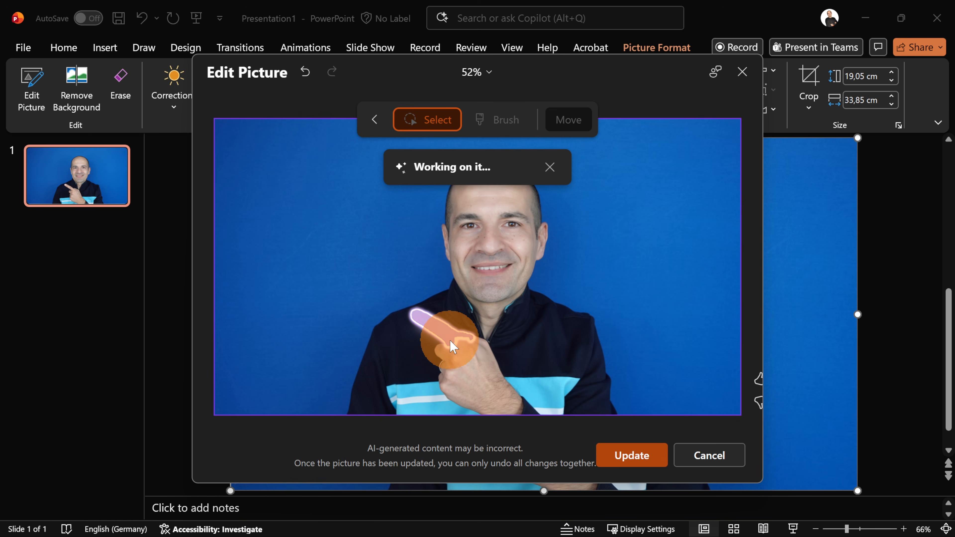
left_click_drag(456, 332, 686, 294)
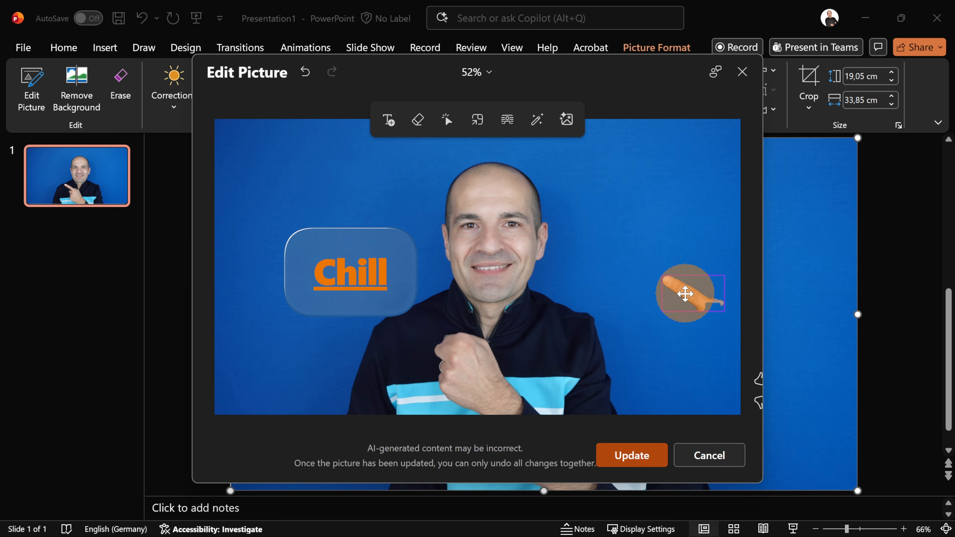
Step: Move the detached finger back onto the hand and undo all of the finger edits
left_click_drag(685, 294, 437, 328)
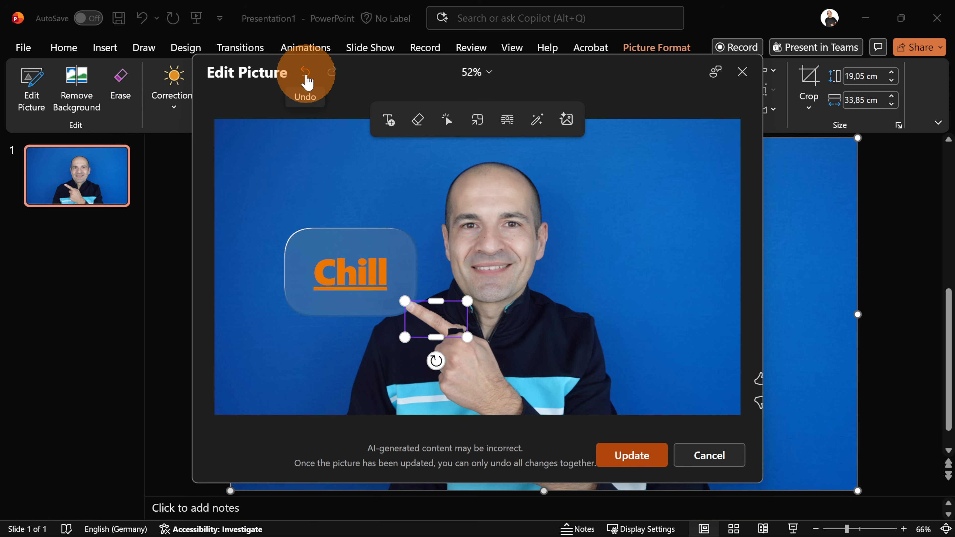
left_click(307, 77)
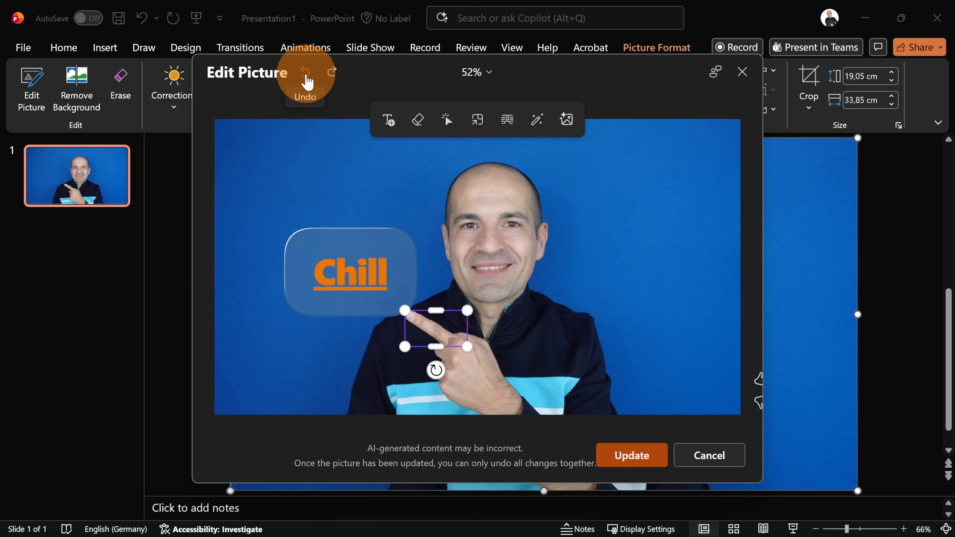
left_click(307, 76)
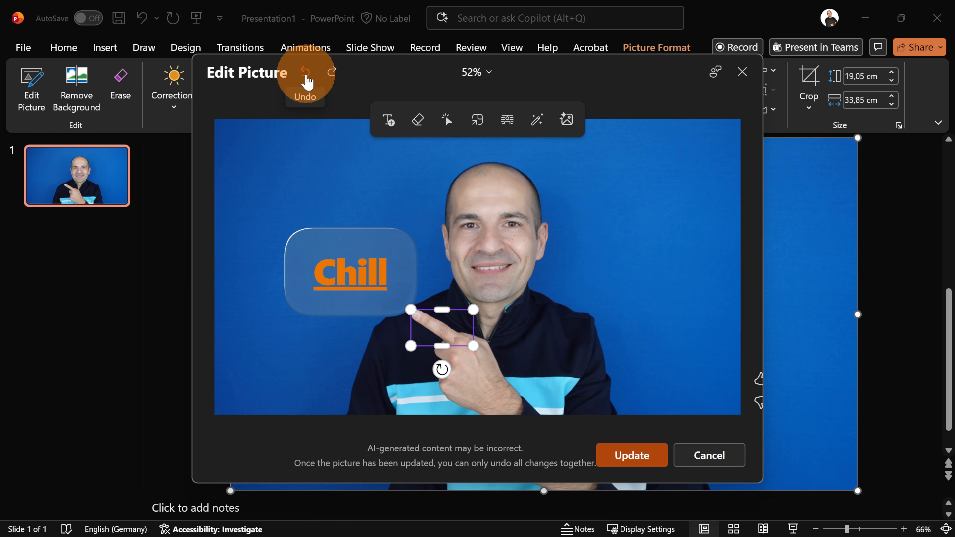
left_click(307, 81)
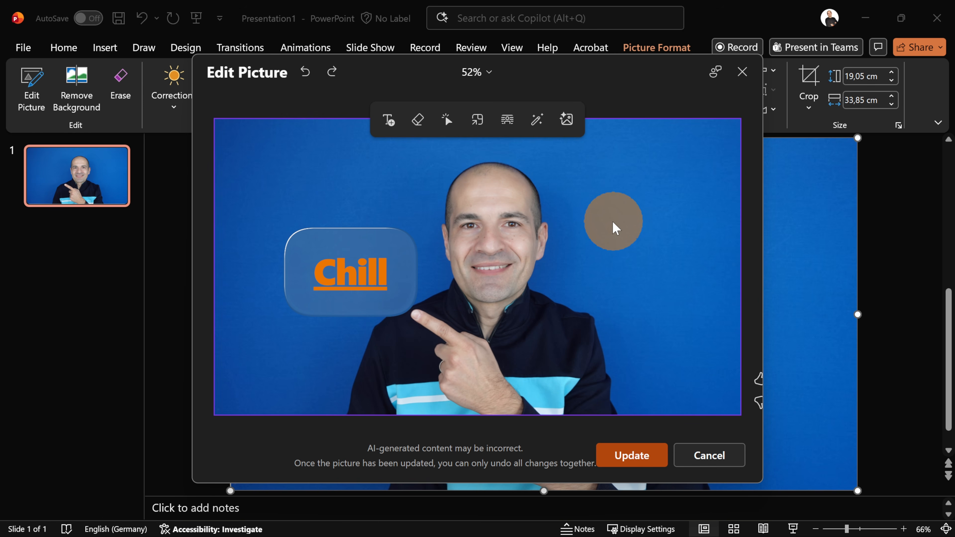
Step: Upscale the picture, accept the result after comparing before and after, and remove the blue background
left_click(477, 122)
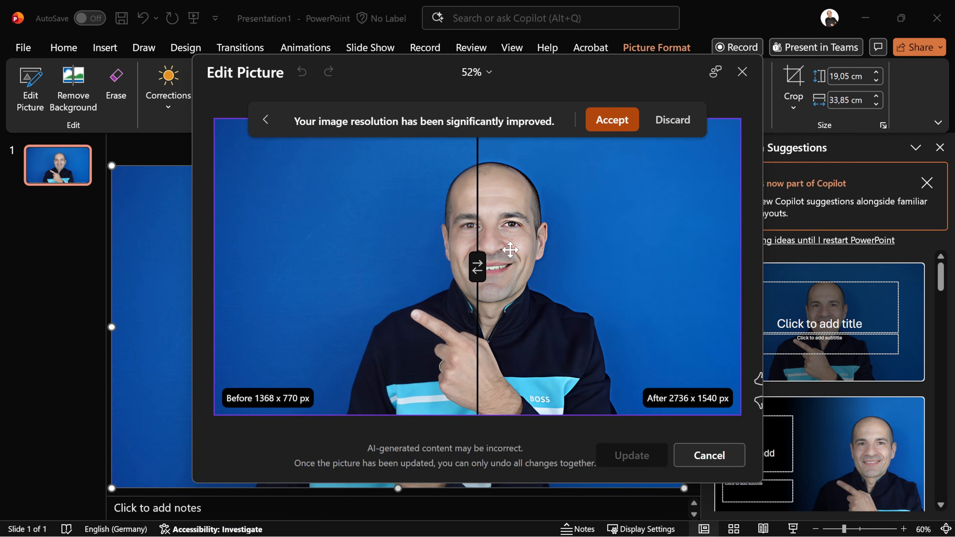
left_click_drag(480, 265, 340, 266)
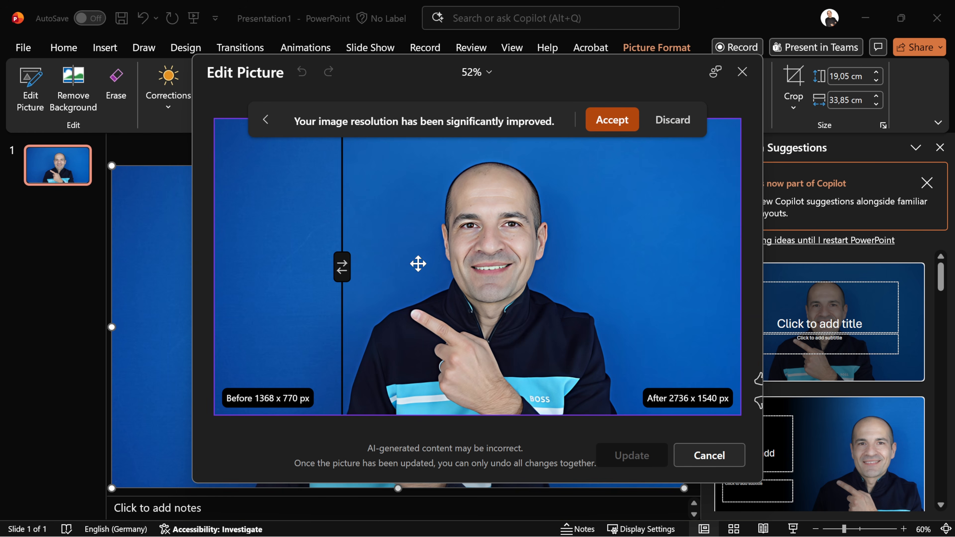
left_click_drag(339, 270, 429, 281)
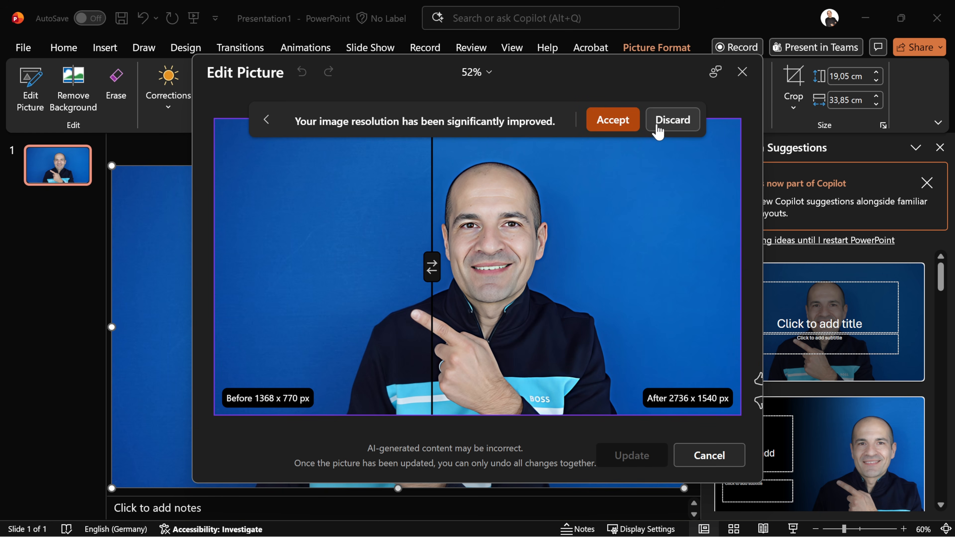
left_click(612, 120)
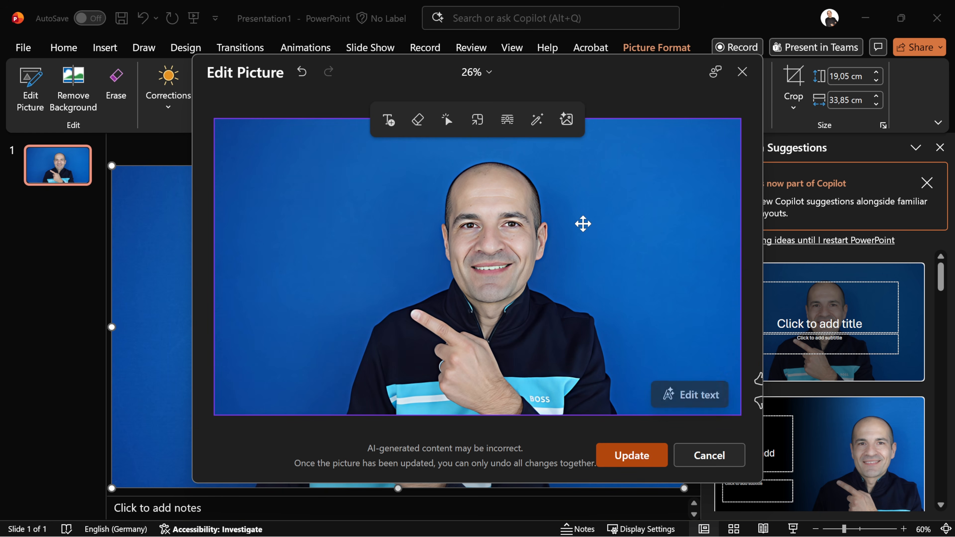
left_click(509, 121)
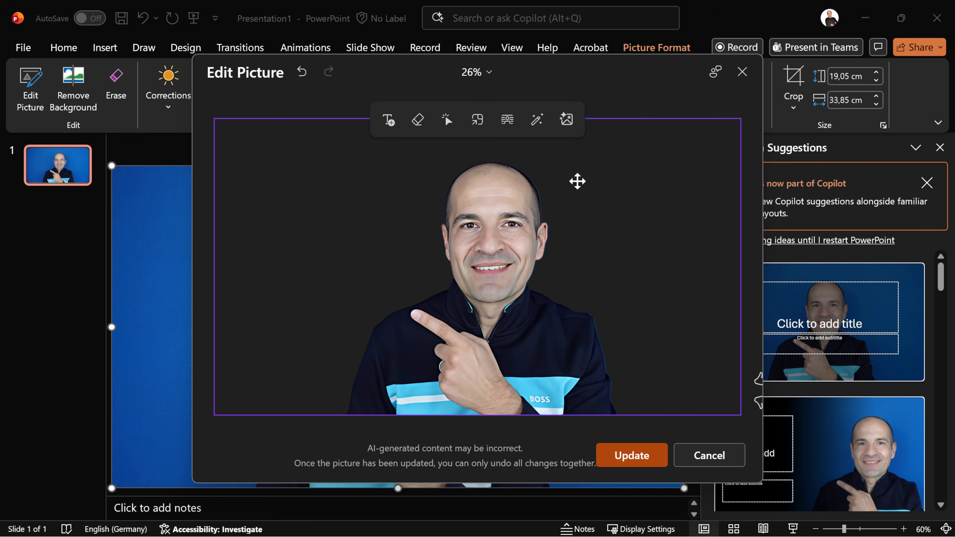
Step: Try auto enhance on the picture, compare the before and after views, and discard the enhancement
left_click(536, 124)
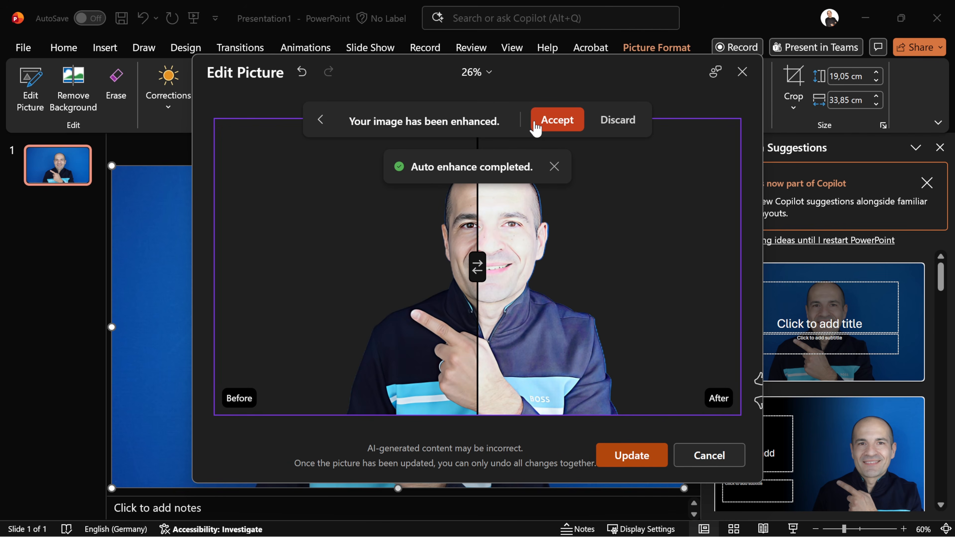
left_click_drag(481, 271, 639, 268)
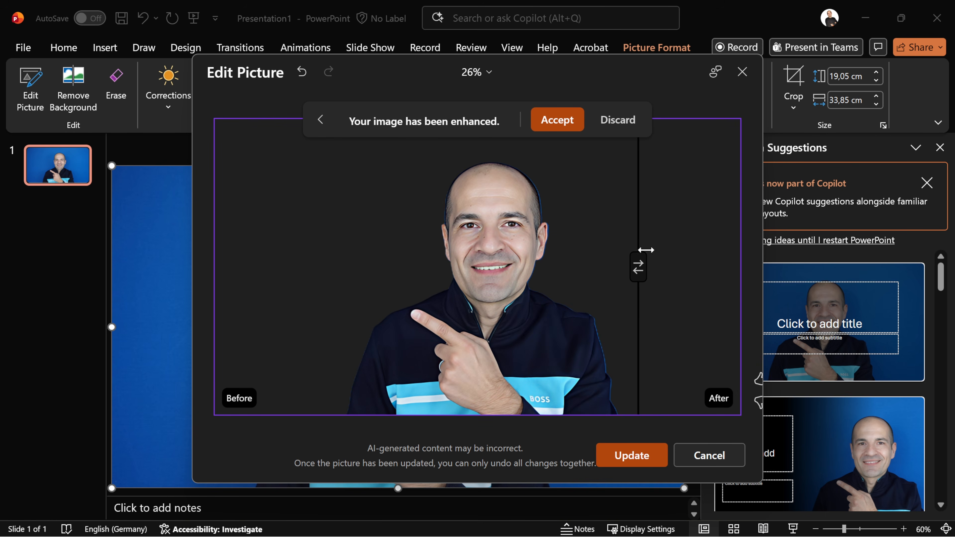
left_click(620, 118)
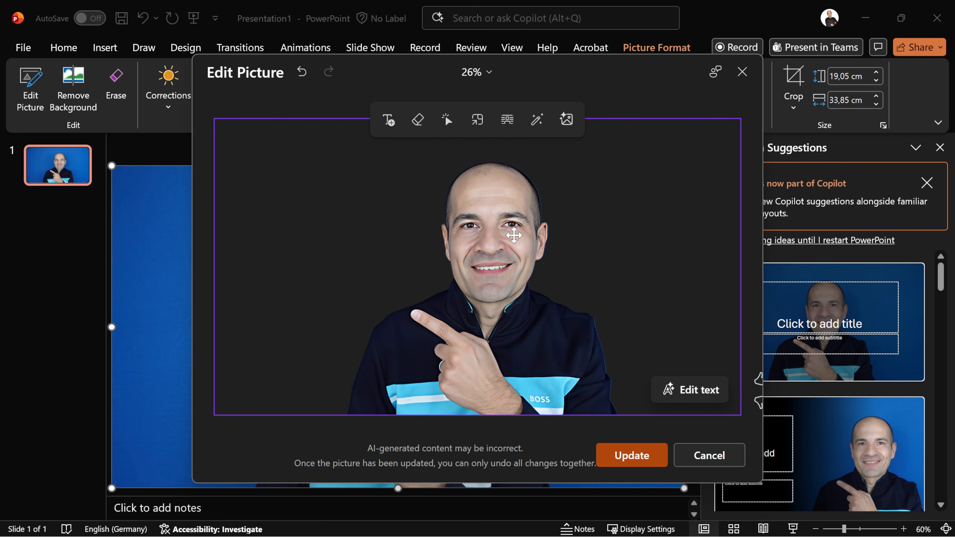
Step: Open the gallery of picture effects
left_click(568, 121)
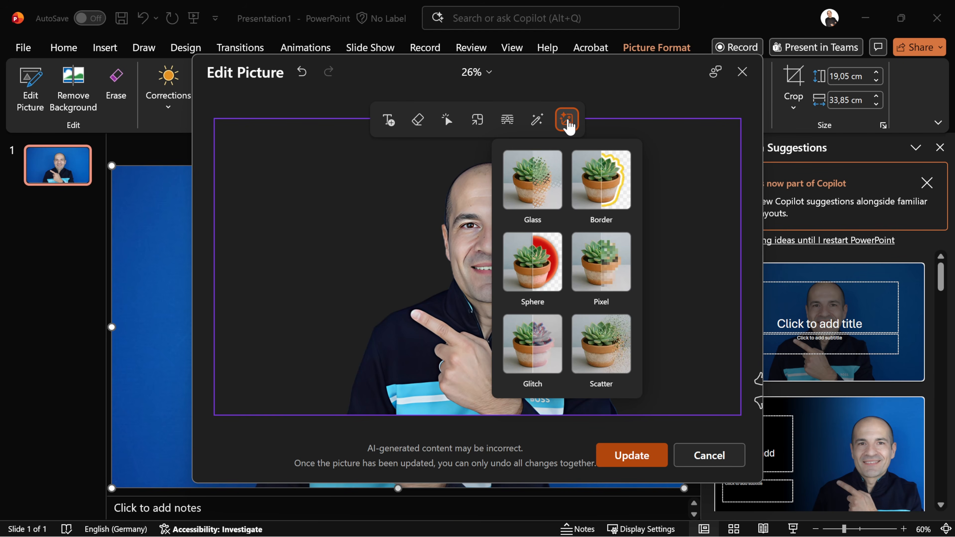